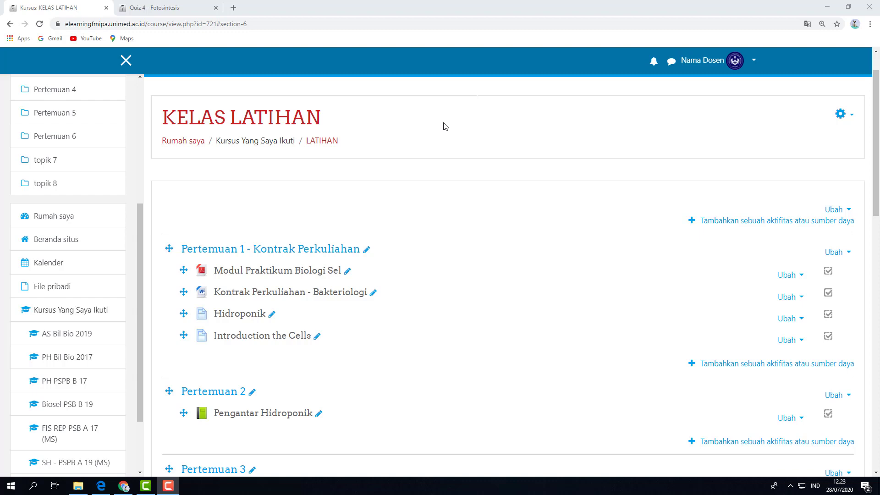
Step: Open the Quiz - Pertemuan 6 activity in the Pertemuan 6 section and bring up its question editing page
scroll(443, 126, "down", 10)
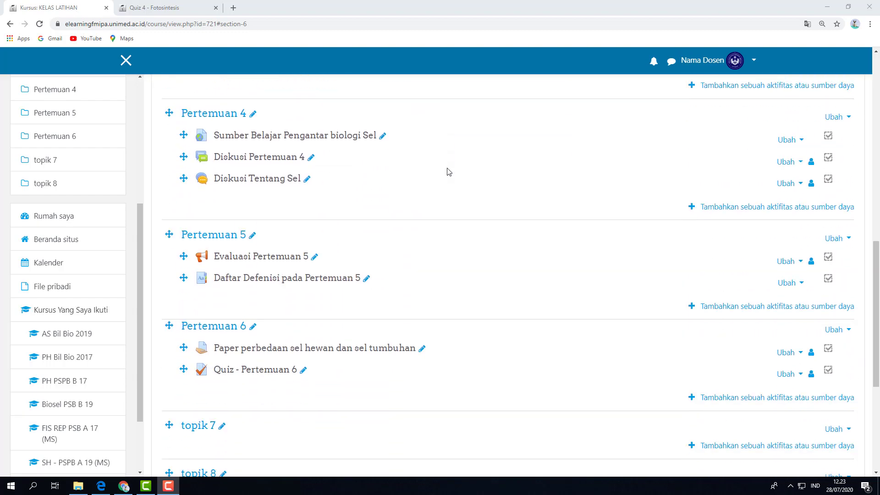
scroll(449, 191, "down", 3)
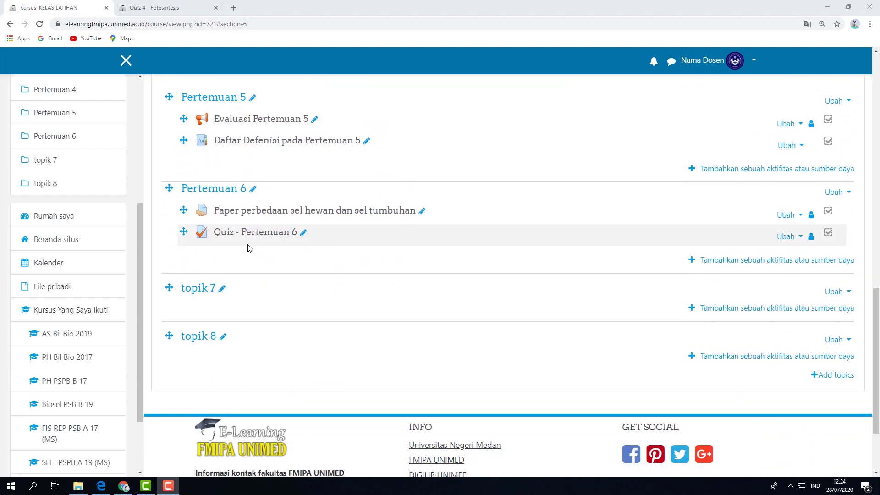
left_click(245, 237)
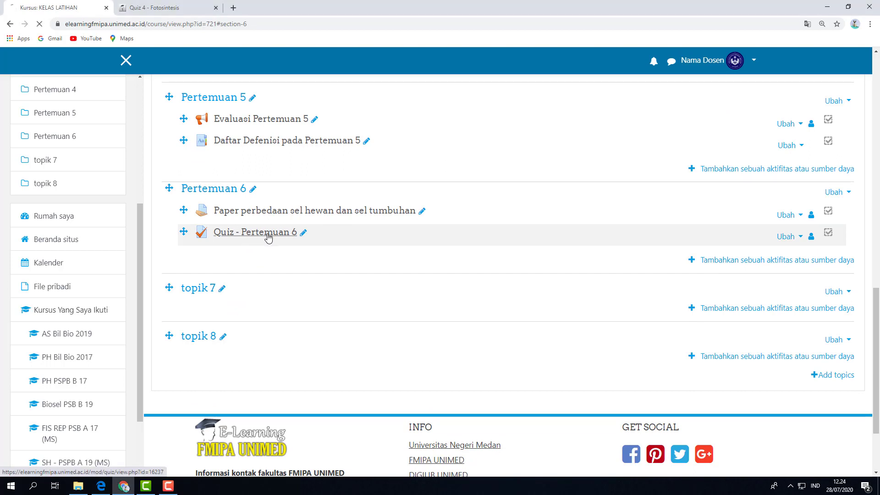
scroll(337, 248, "down", 1)
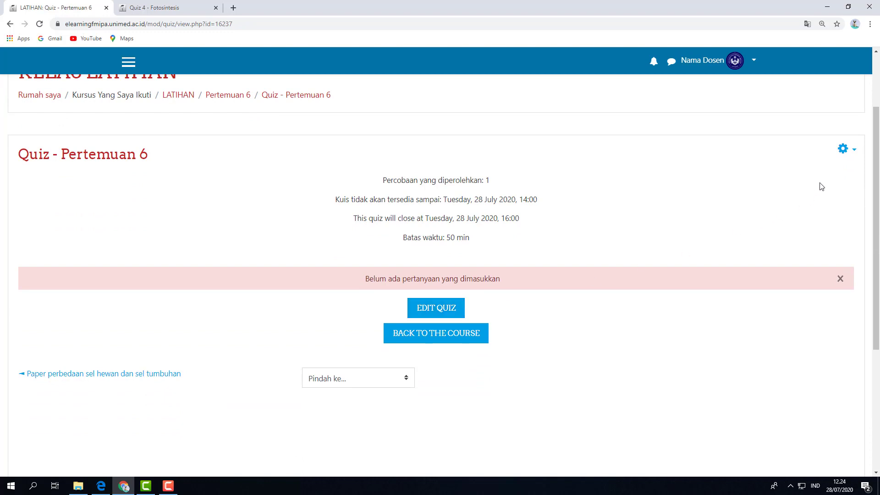
left_click(843, 149)
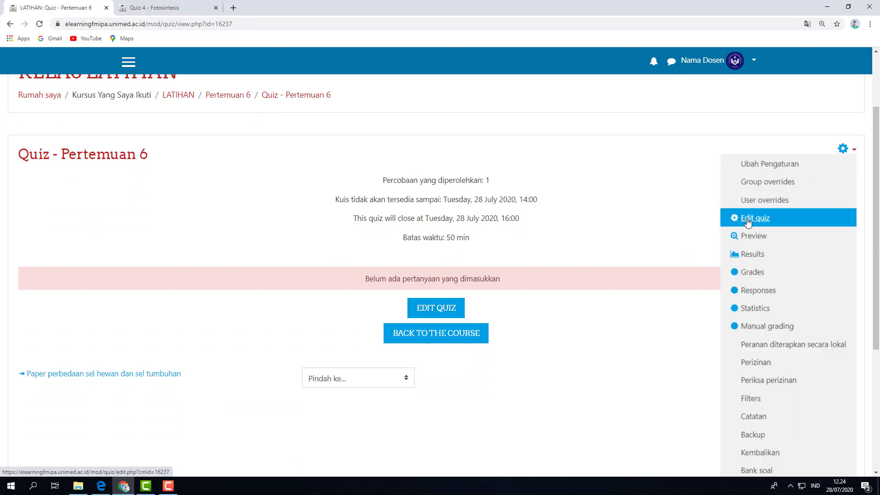
left_click(748, 219)
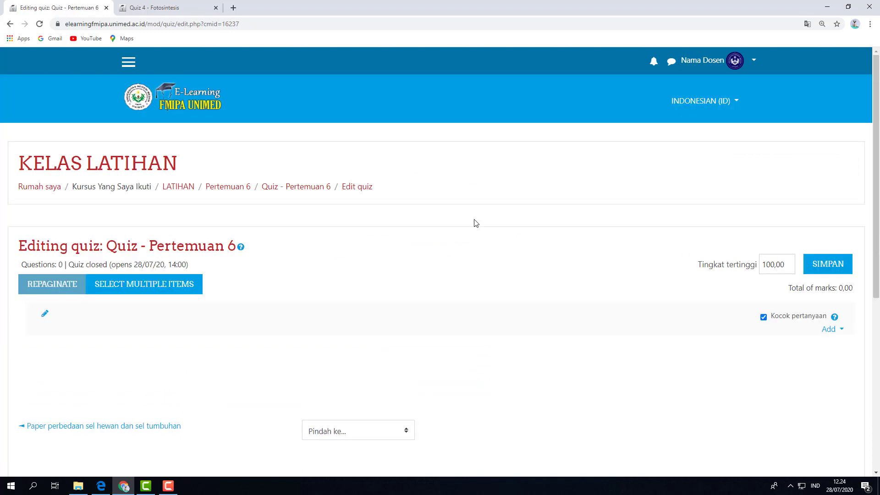
Step: Add a new question of the type Pilihan ganda to the quiz
scroll(476, 223, "down", 2)
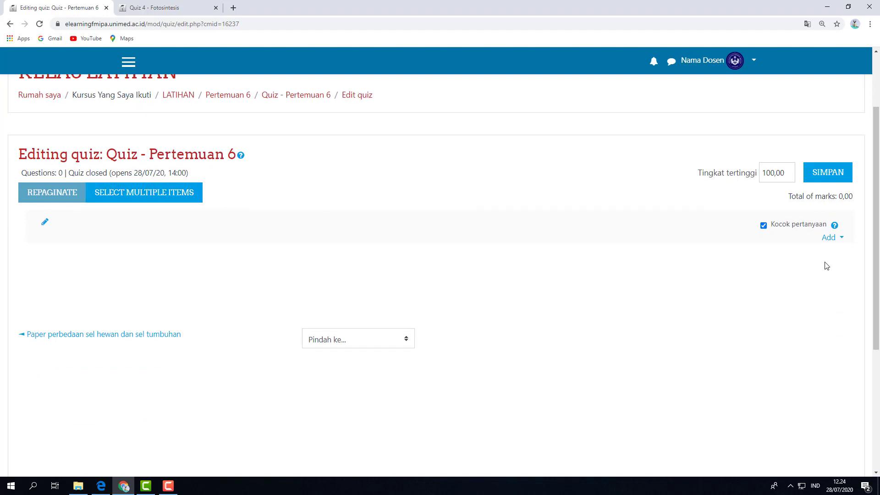
left_click(830, 238)
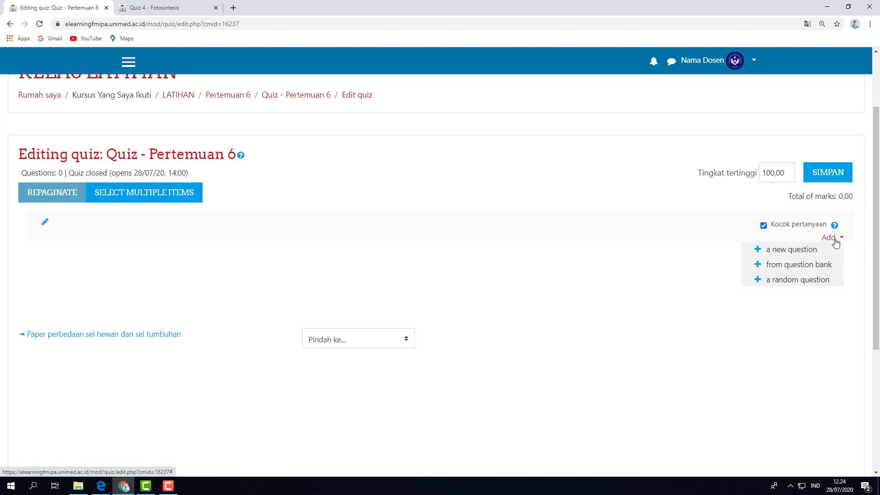
left_click(805, 250)
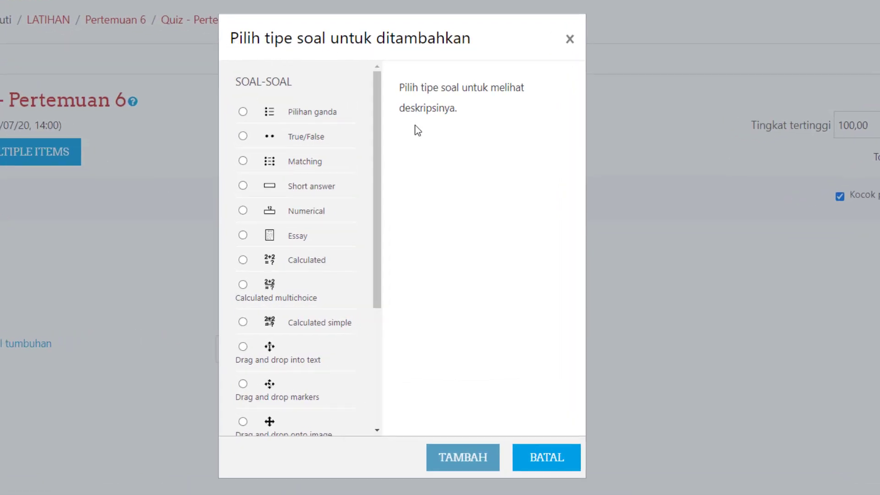
left_click(243, 112)
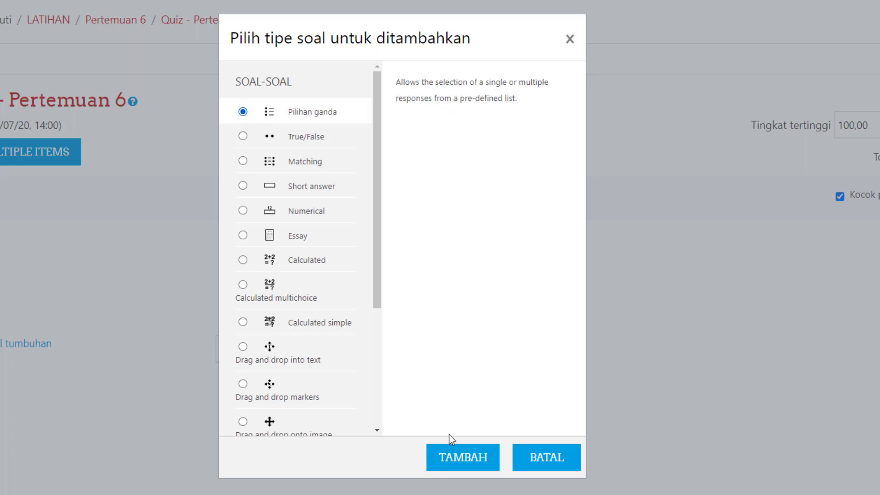
left_click(455, 458)
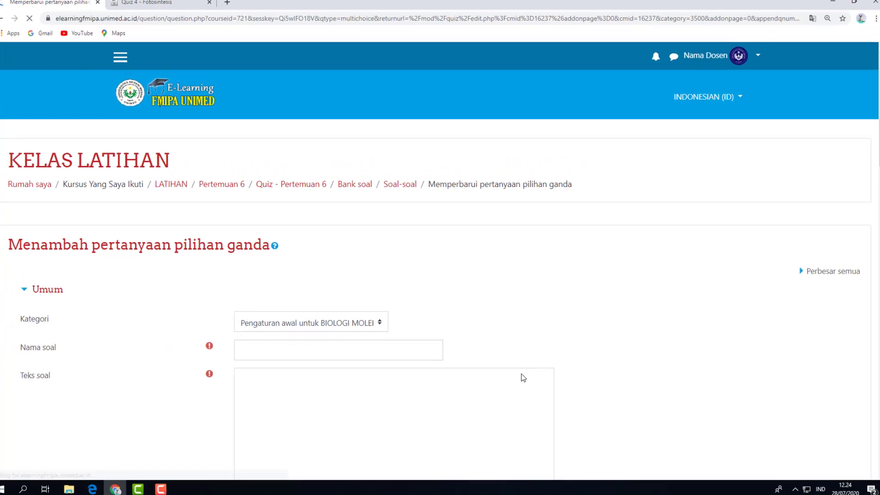
Step: Name the new multiple-choice question "1"
scroll(481, 288, "down", 3)
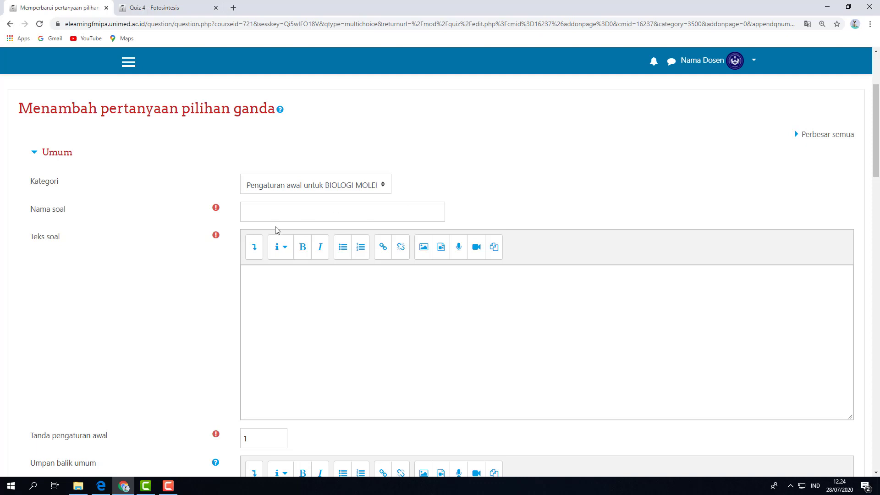
left_click(270, 213)
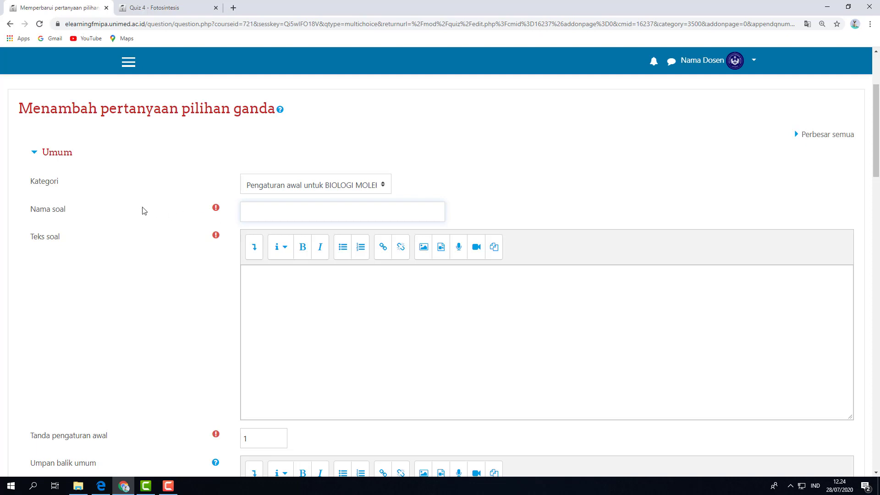
type("1")
Step: Enter the question text "Ikatan yang terbentuk antara molekul air yang satu dengan molekul air yang lain adalah ...."
scroll(141, 282, "down", 2)
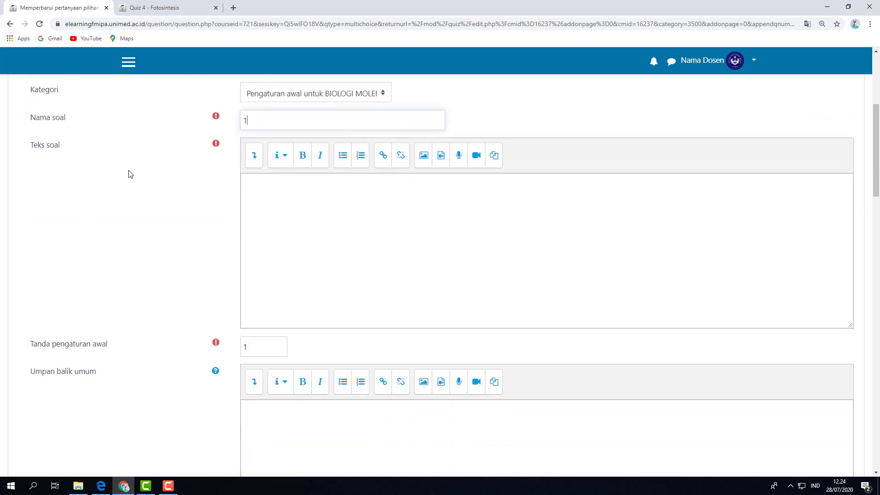
left_click(344, 238)
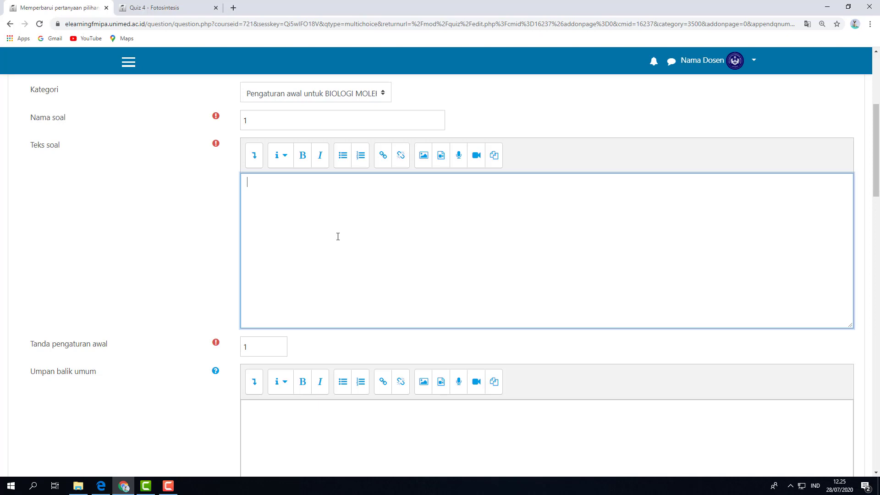
type("Ikatan yang terbentuk antar")
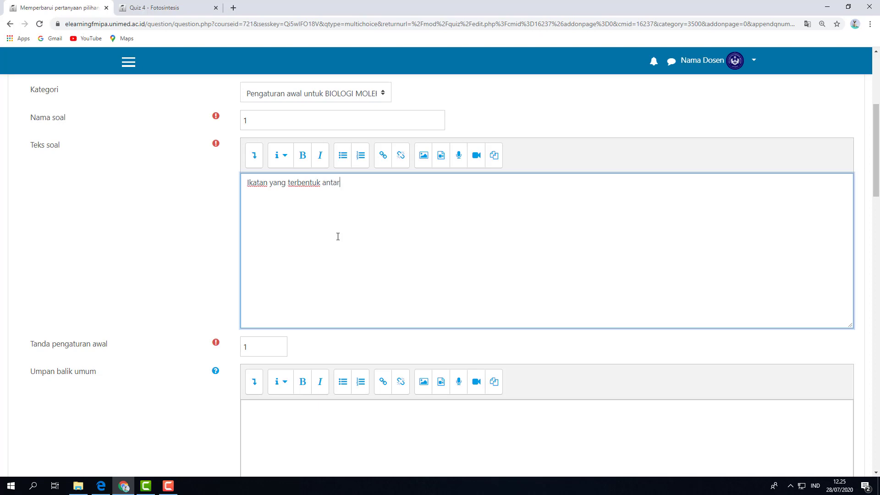
type("a molekul air yang satu d")
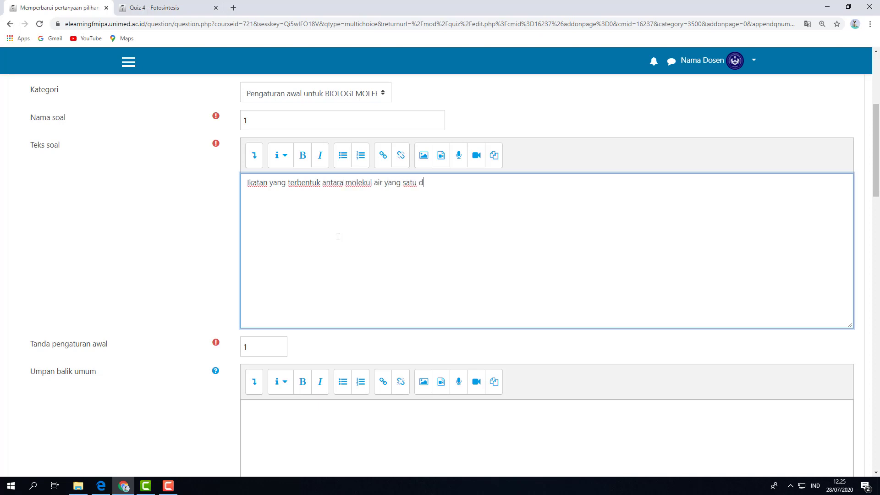
type("engan molekul air yang lain ")
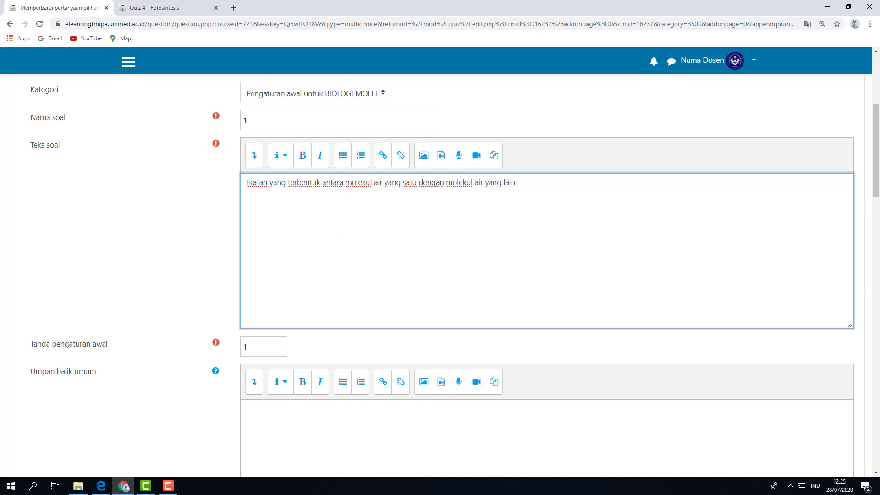
type("adalah ....")
Step: Choose Cukup satu jawaban for the single-or-multiple answer setting of the question
scroll(239, 257, "down", 2)
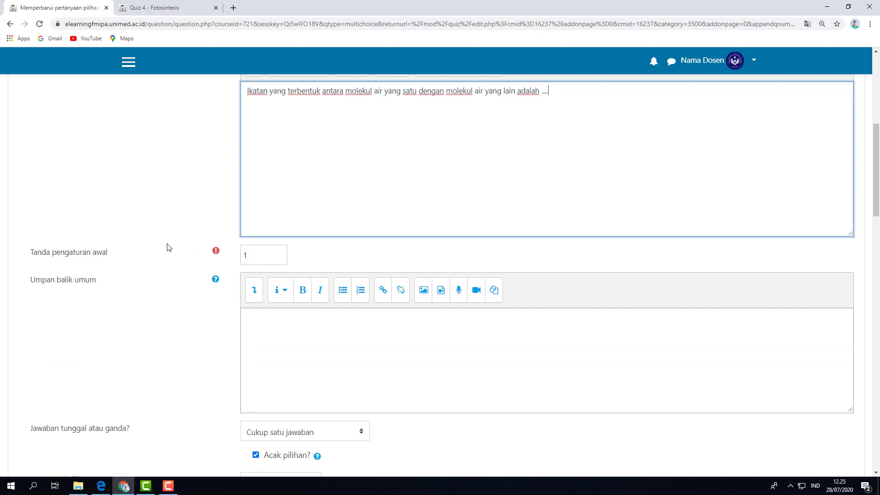
scroll(220, 201, "up", 1)
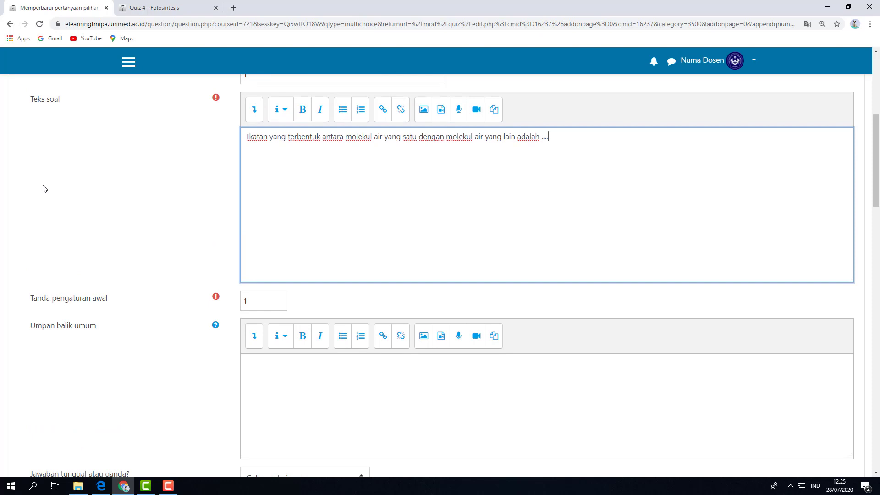
scroll(45, 189, "up", 1)
scroll(45, 205, "down", 1)
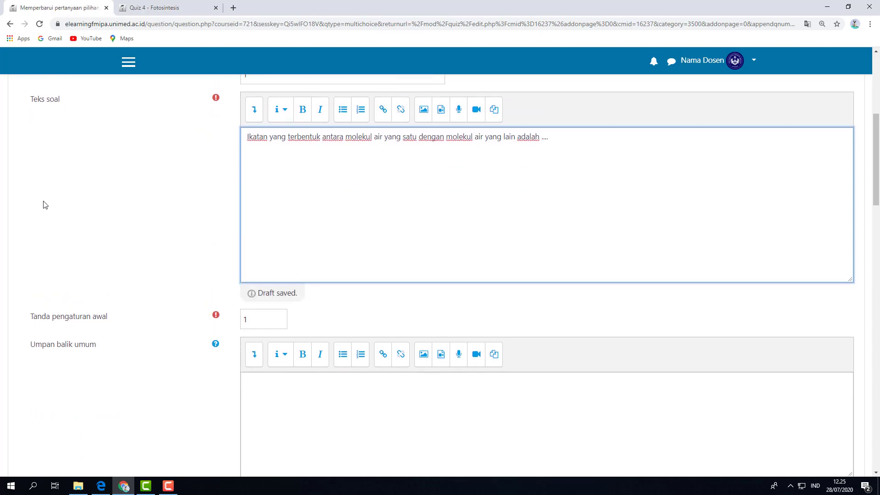
scroll(45, 205, "down", 1)
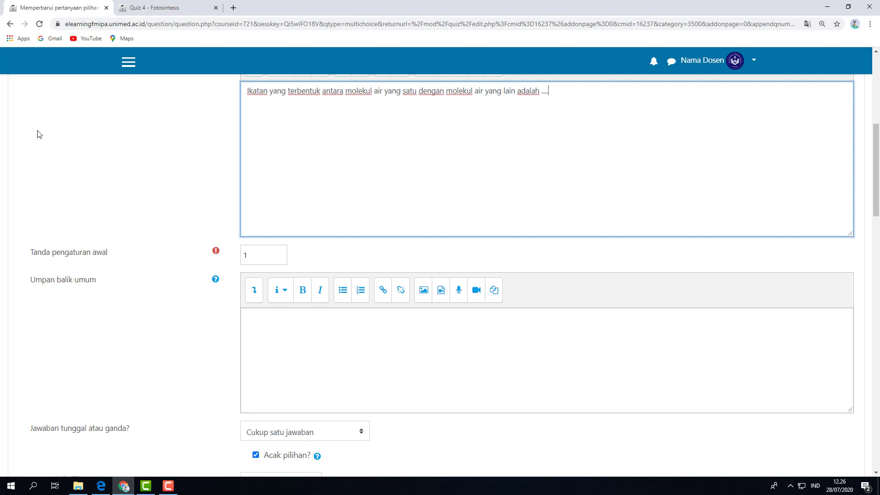
scroll(38, 134, "down", 3)
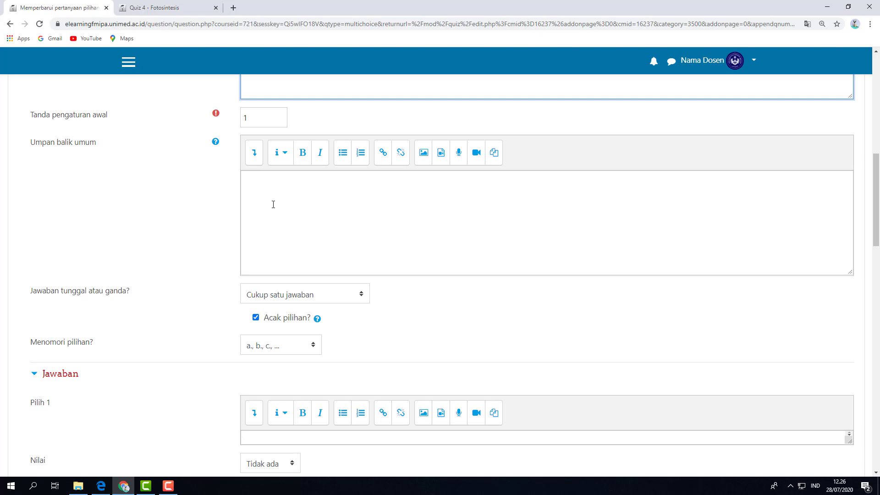
scroll(112, 220, "down", 2)
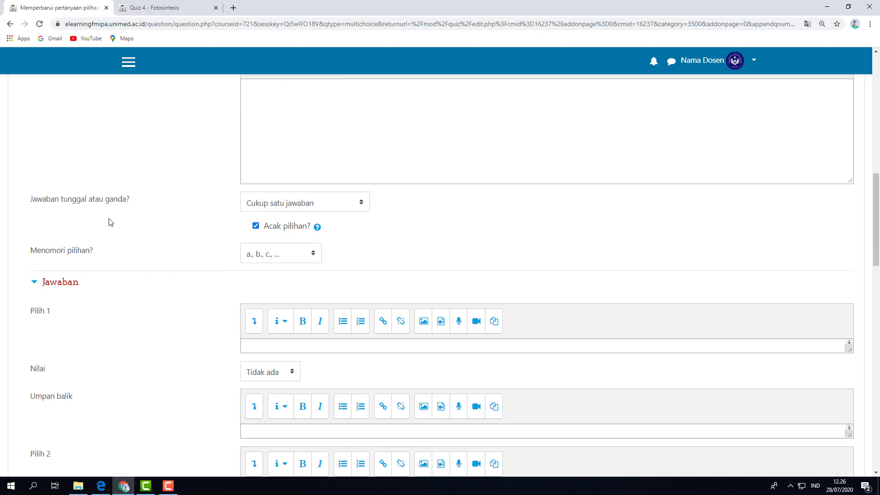
left_click(279, 203)
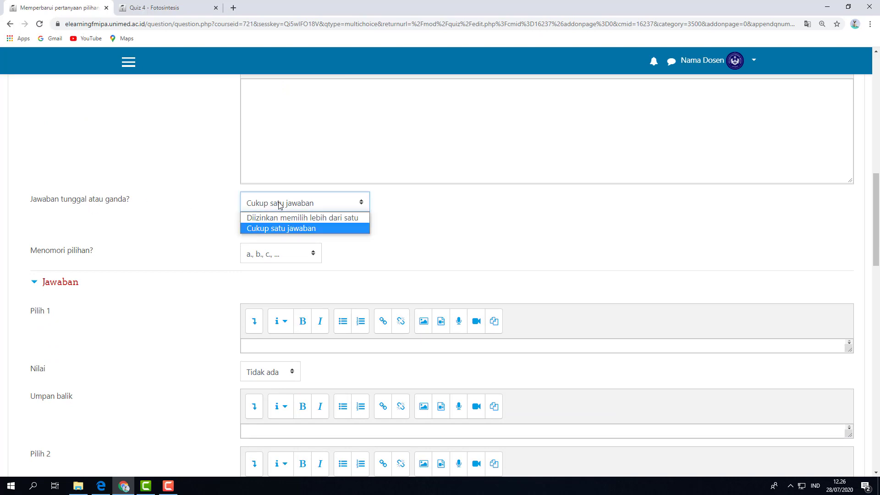
left_click(342, 227)
Step: Check the numbering styles offered for the answer choices without choosing a different one
scroll(398, 232, "down", 1)
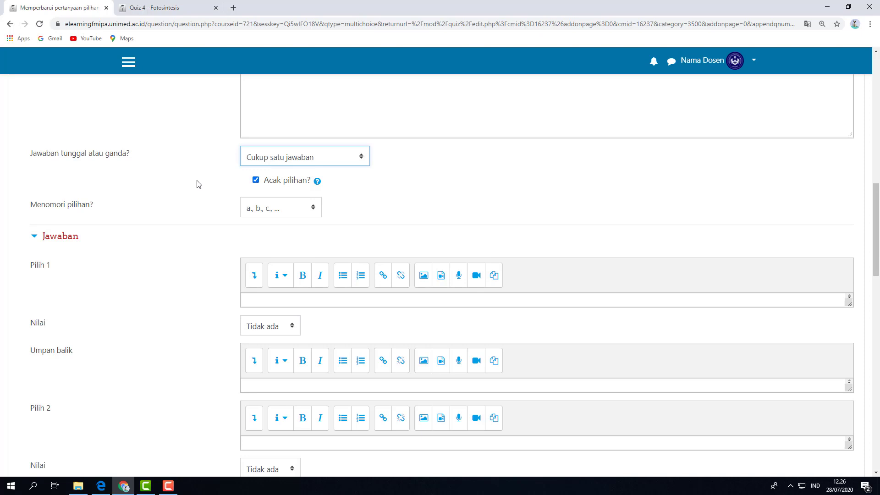
scroll(198, 184, "down", 1)
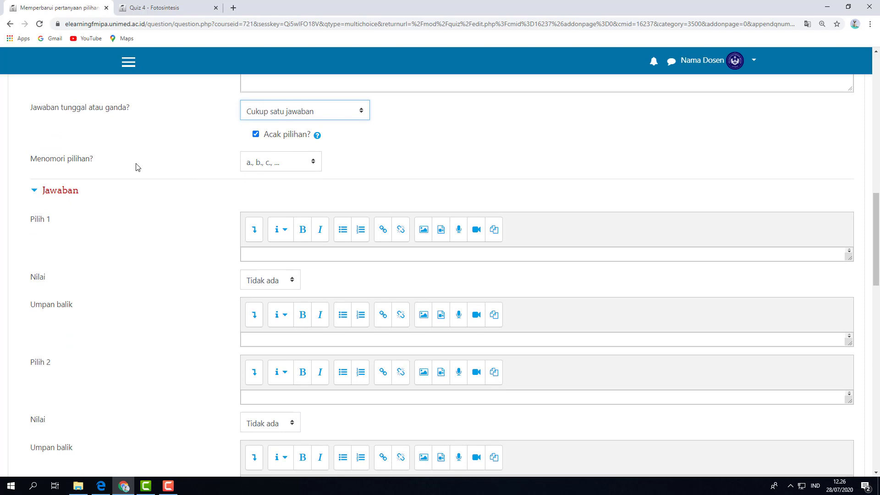
left_click(311, 165)
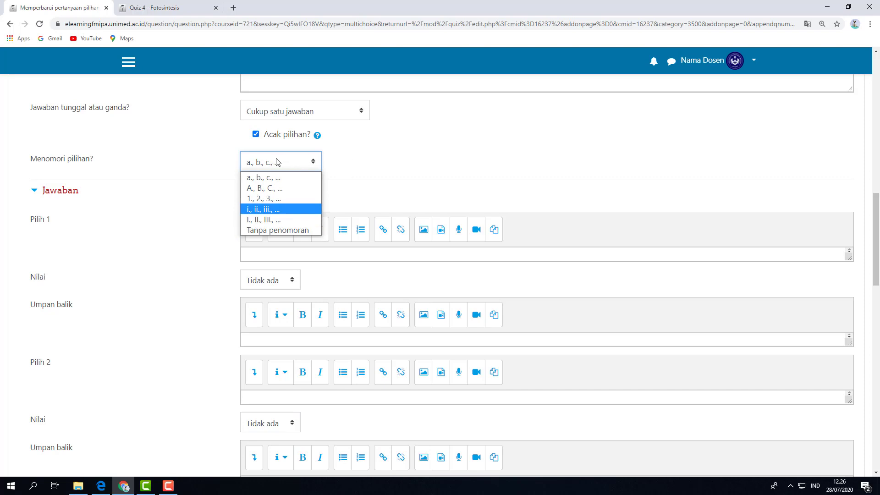
left_click(200, 165)
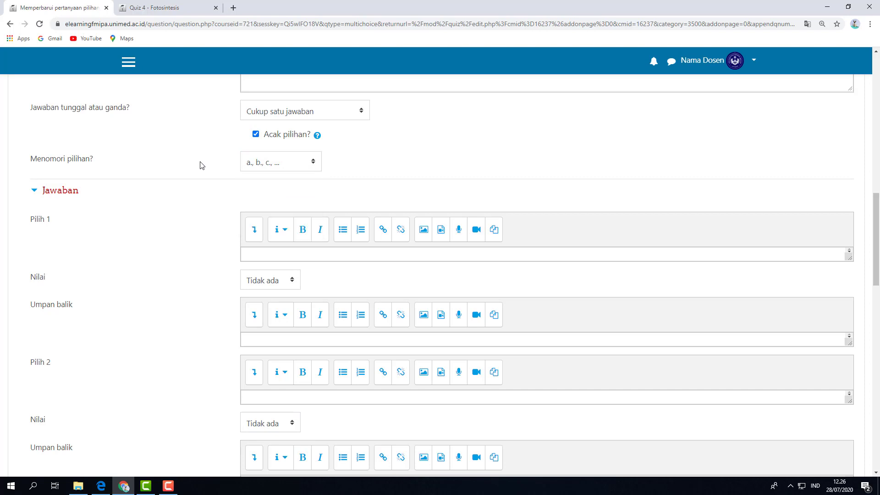
Step: Enter "hidrogen" as the Pilih 1 answer and "Fosfodiester" as the Pilih 2 answer
scroll(200, 165, "down", 2)
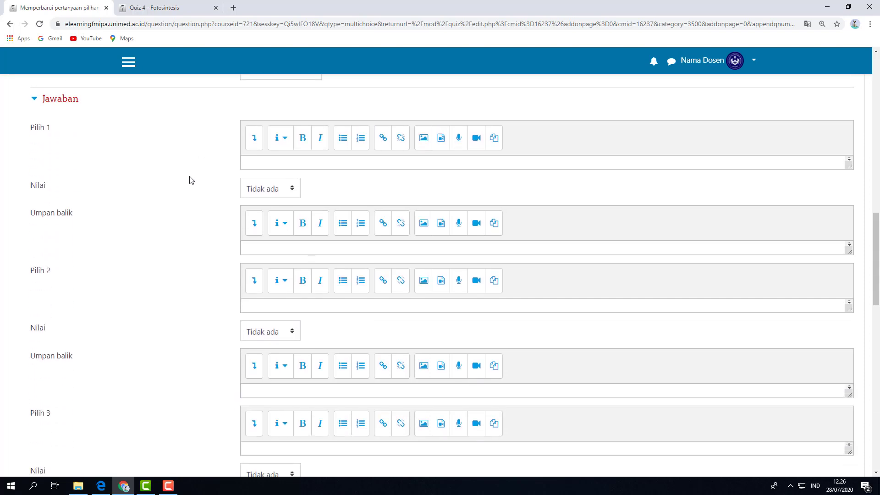
left_click(260, 159)
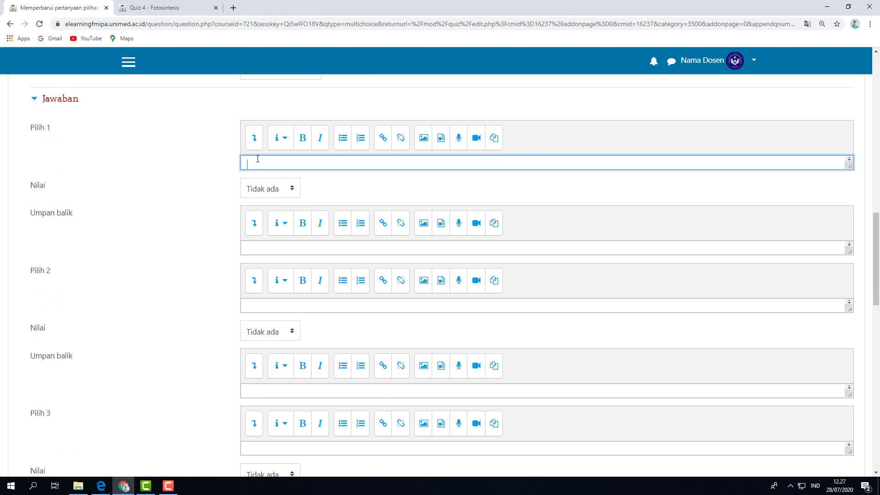
type("hidrogen")
scroll(196, 194, "down", 2)
left_click(254, 213)
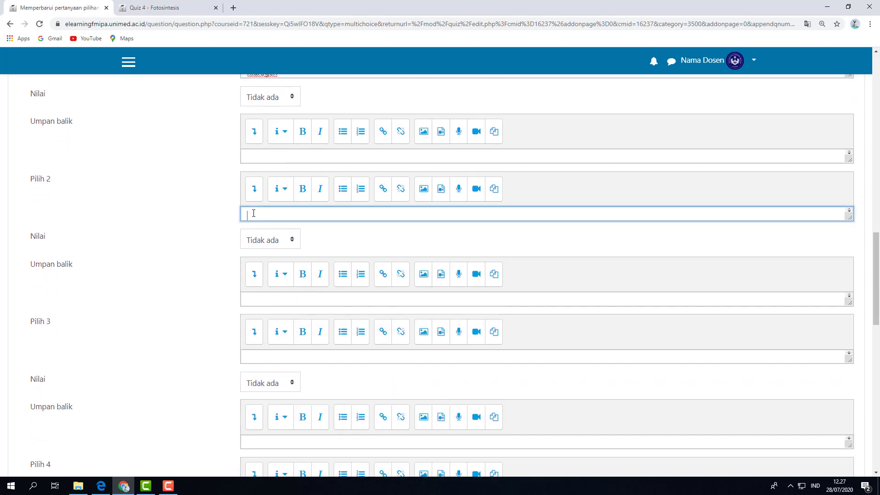
type("Fosfodiester")
key("Return")
Step: Enter "monomer" as the Pilih 3 answer
scroll(71, 274, "down", 2)
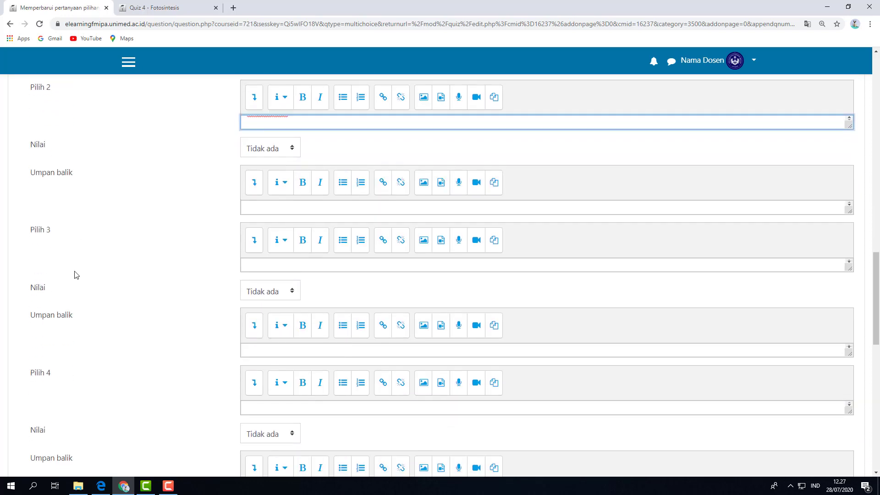
left_click(255, 263)
type("mon")
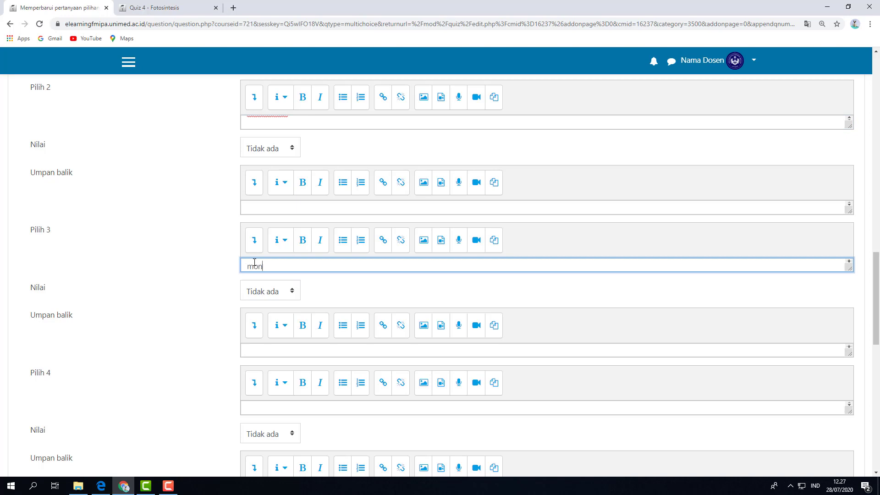
type("omer")
key("Return")
Step: Enter "eter" as the Pilih 4 answer and "kovalen" as the Pilih 5 answer
scroll(237, 304, "down", 3)
left_click(271, 275)
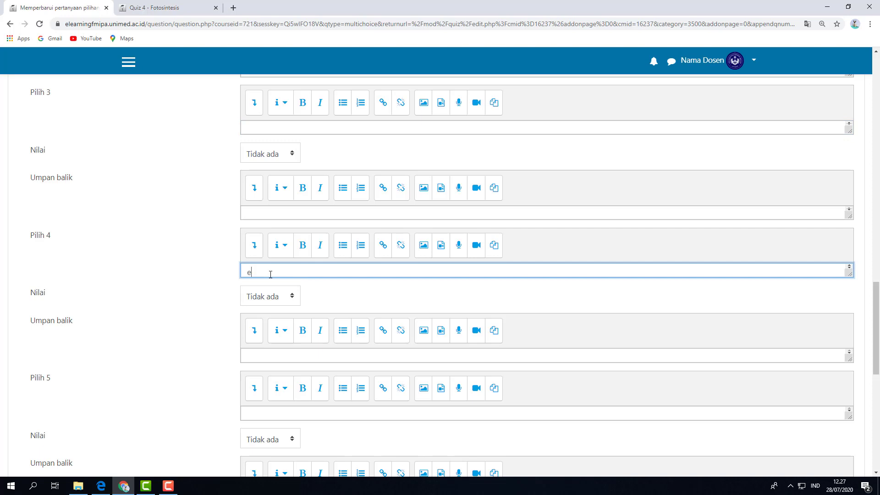
type("eter")
scroll(266, 279, "down", 3)
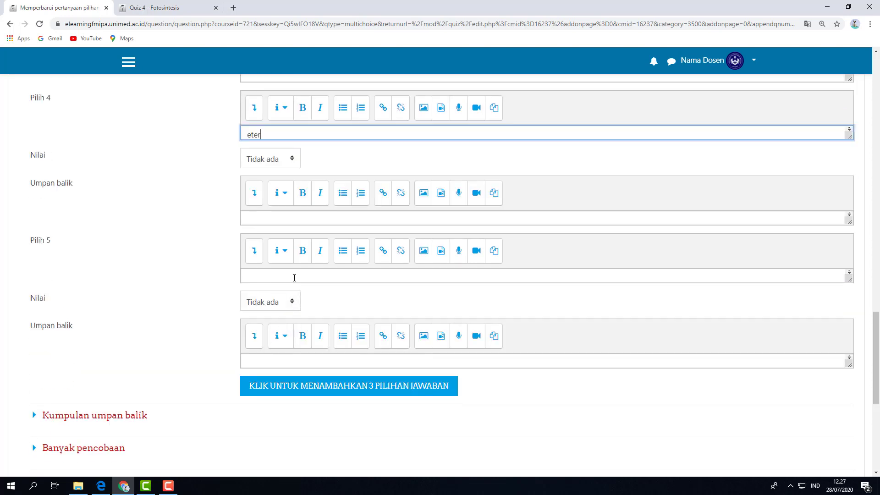
left_click(293, 276)
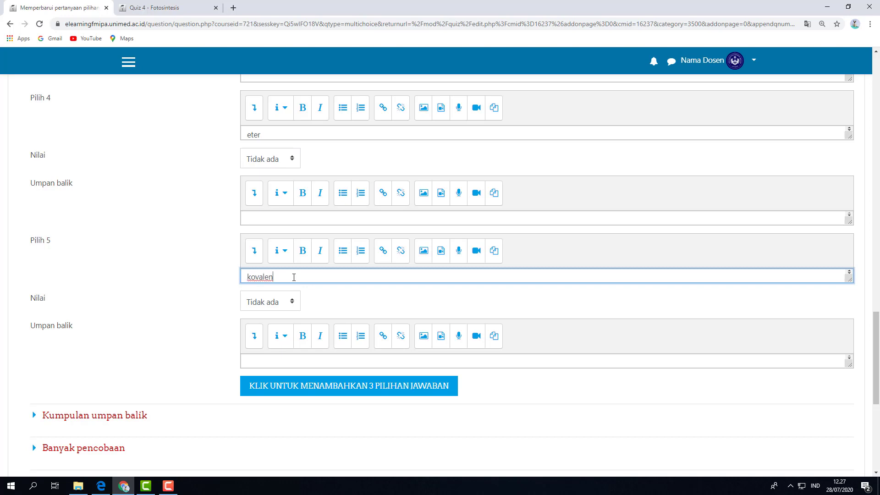
Step: Set the Nilai of the Pilih 1 answer "hidrogen" to 100% to mark it as the correct choice
scroll(171, 293, "up", 3)
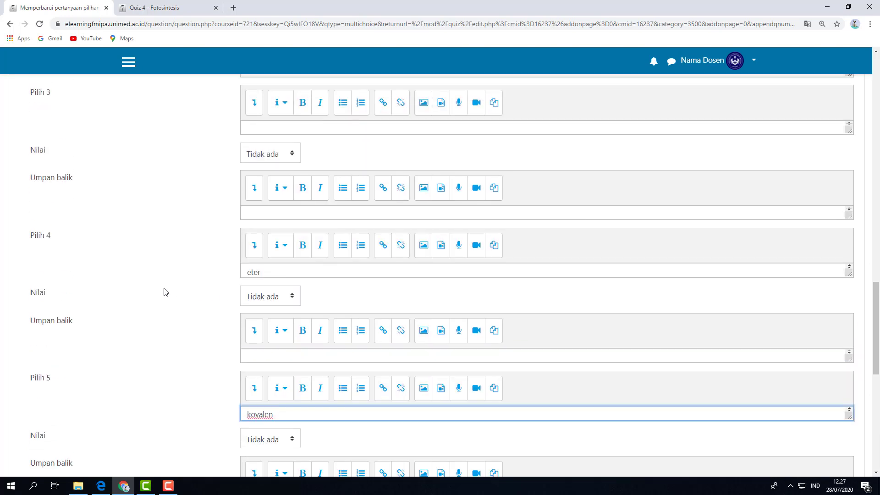
scroll(165, 291, "down", 2)
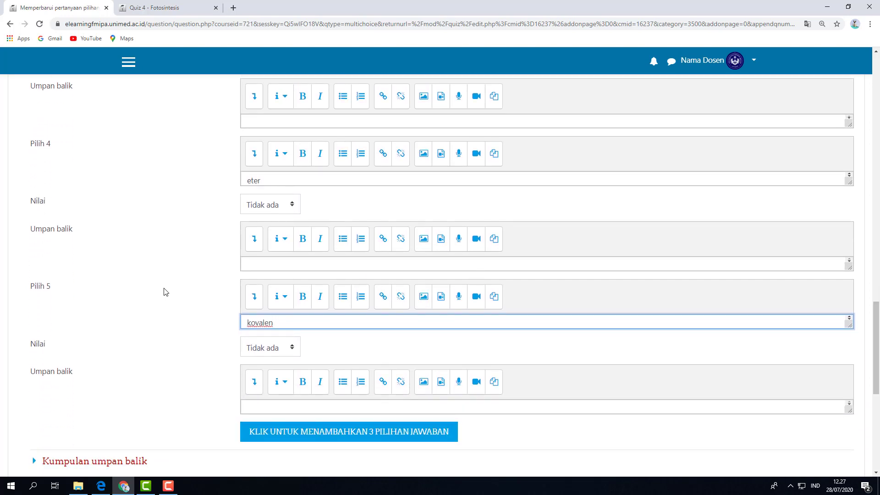
scroll(166, 292, "down", 2)
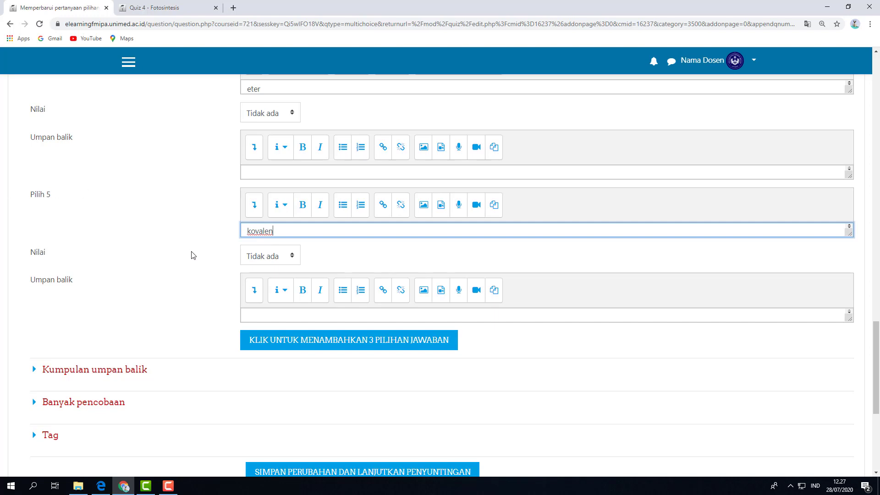
scroll(192, 259, "up", 8)
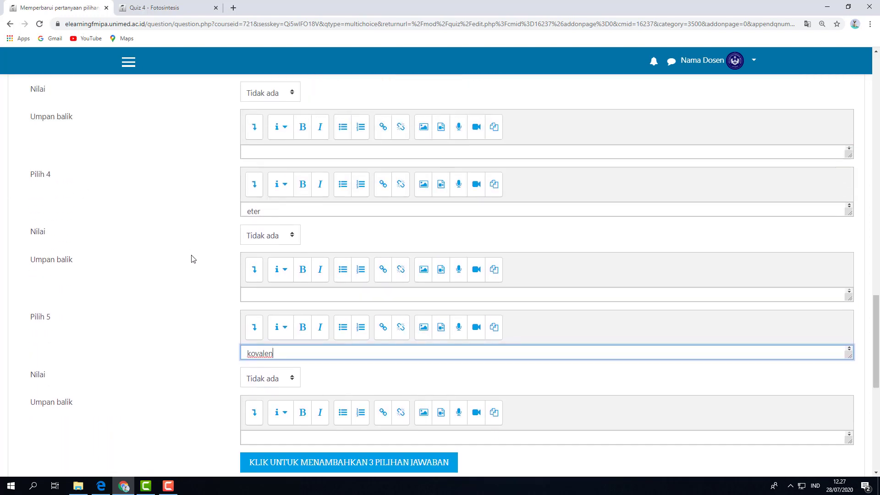
scroll(192, 258, "up", 3)
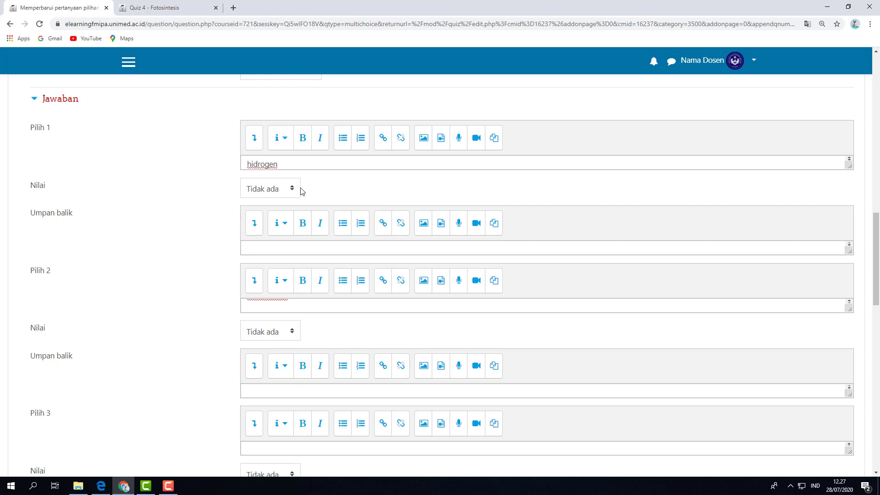
left_click(275, 194)
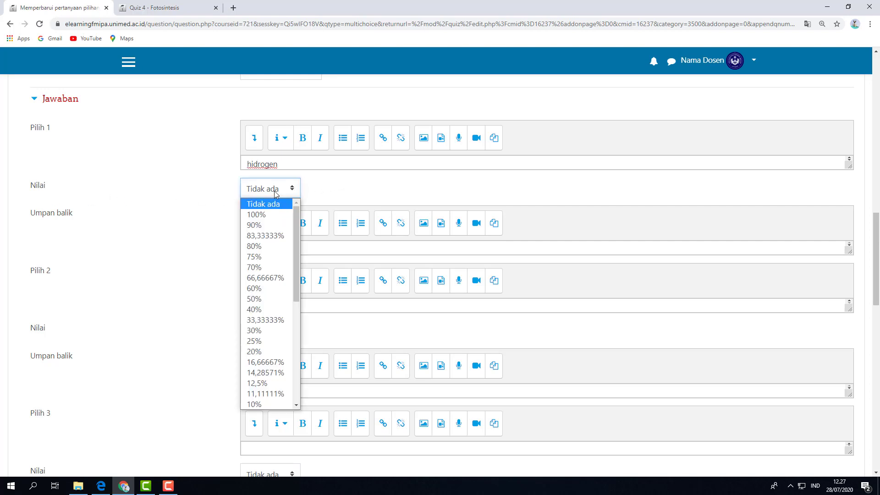
left_click(275, 215)
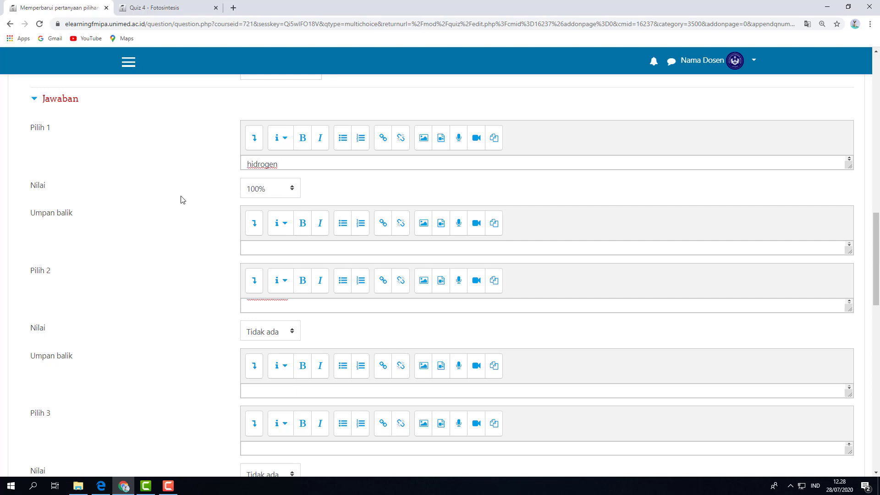
Step: Save the multiple-choice question and show the options for adding another question after question 1
scroll(186, 192, "up", 3)
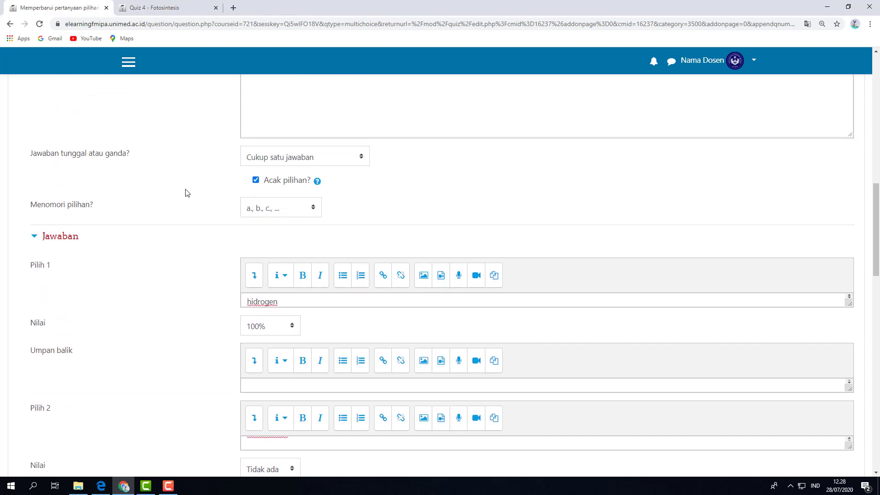
scroll(186, 193, "down", 2)
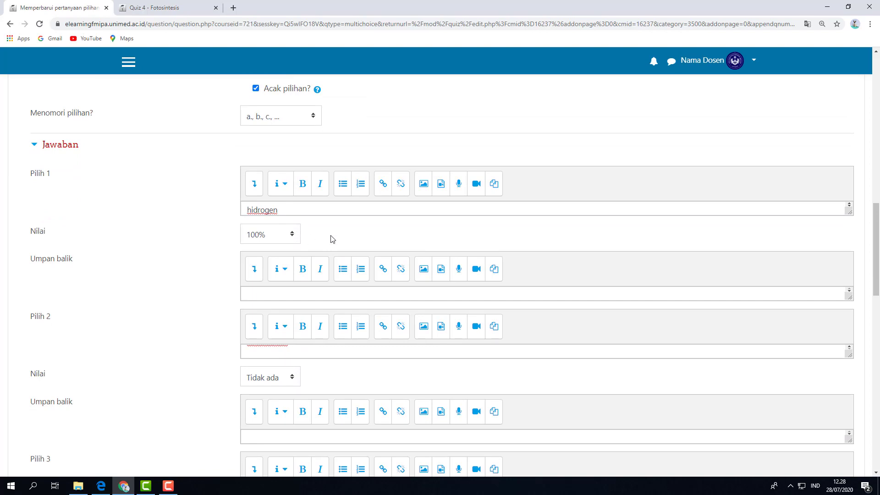
scroll(332, 239, "down", 15)
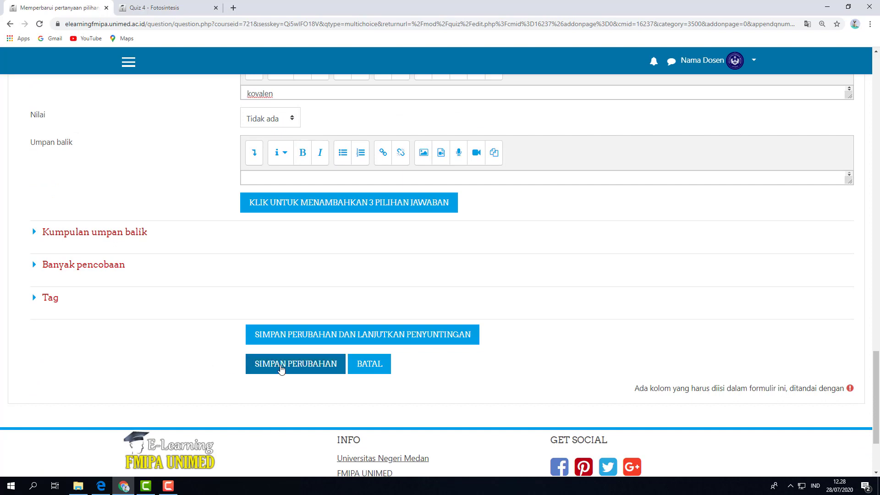
left_click(282, 369)
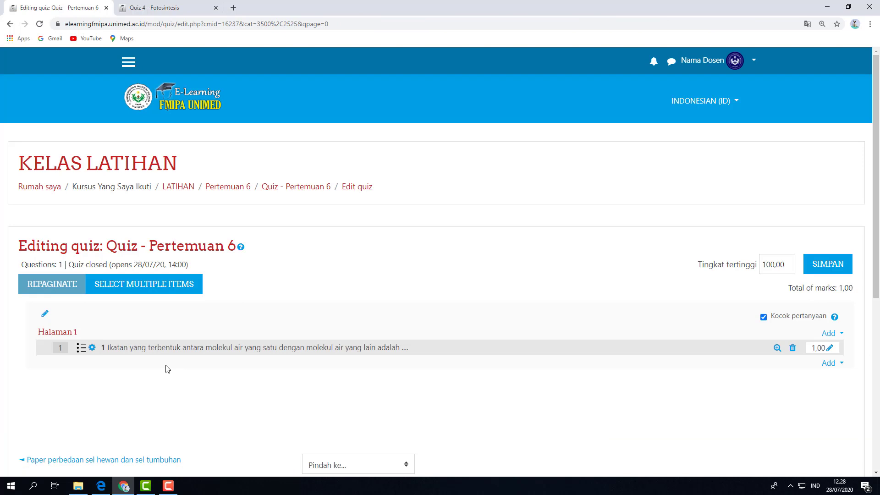
scroll(516, 297, "down", 3)
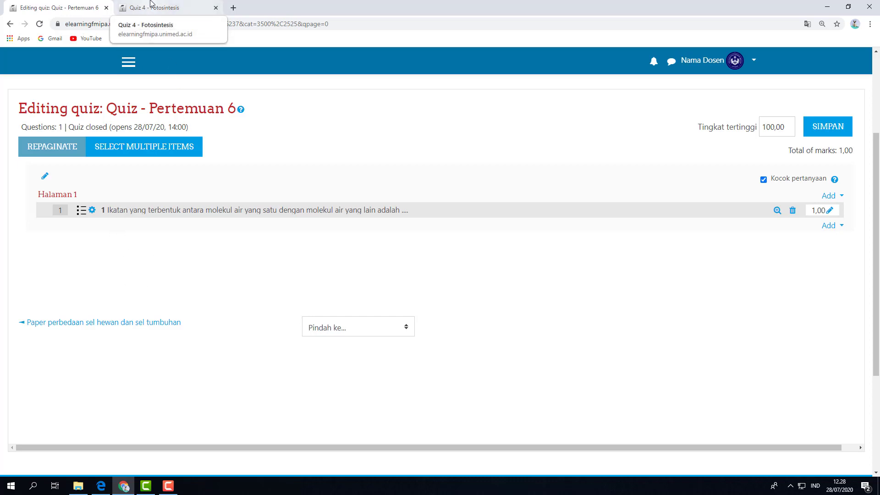
left_click(841, 226)
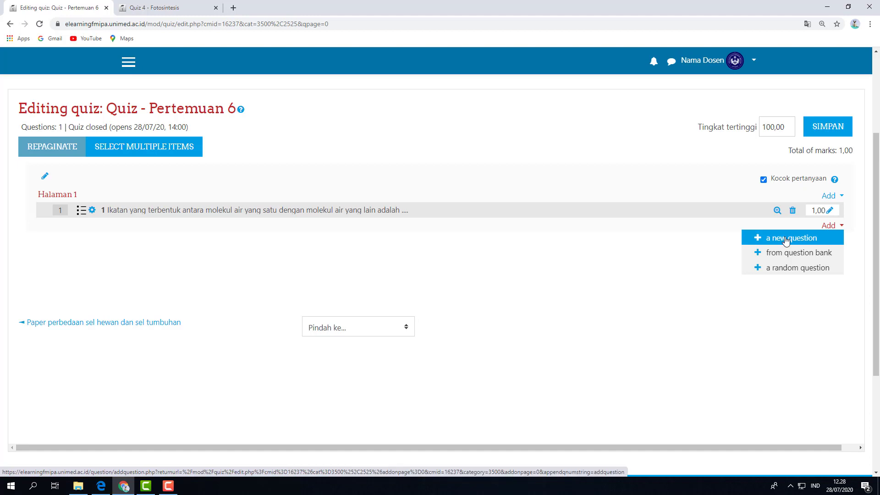
Step: Switch to Quiz 4 - Fotosintesis and open its quiz editing page to look through the list of existing questions
left_click(169, 7)
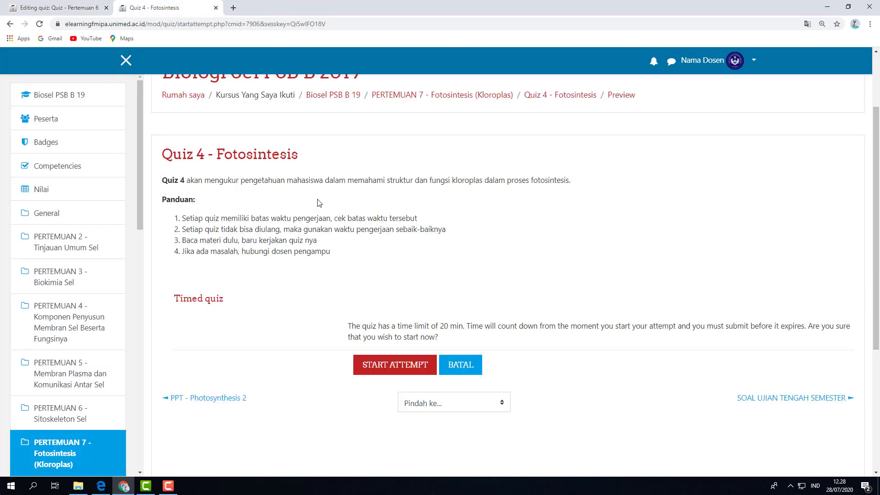
scroll(366, 213, "up", 2)
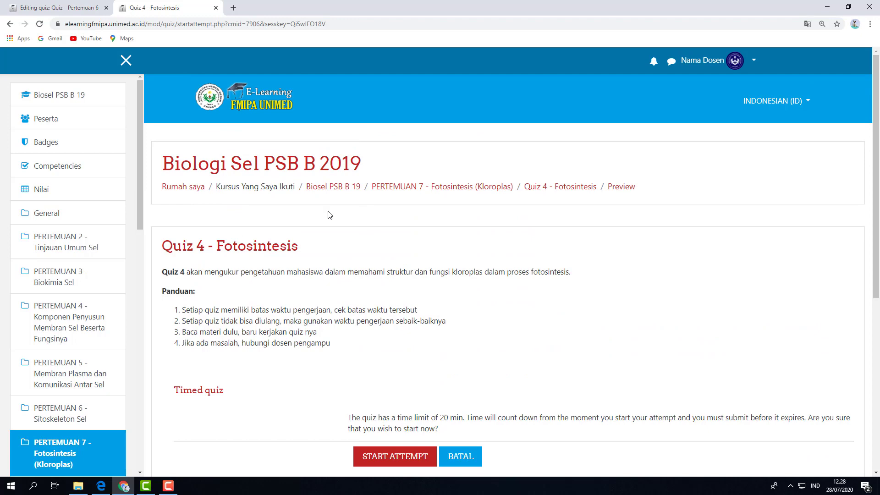
left_click(549, 191)
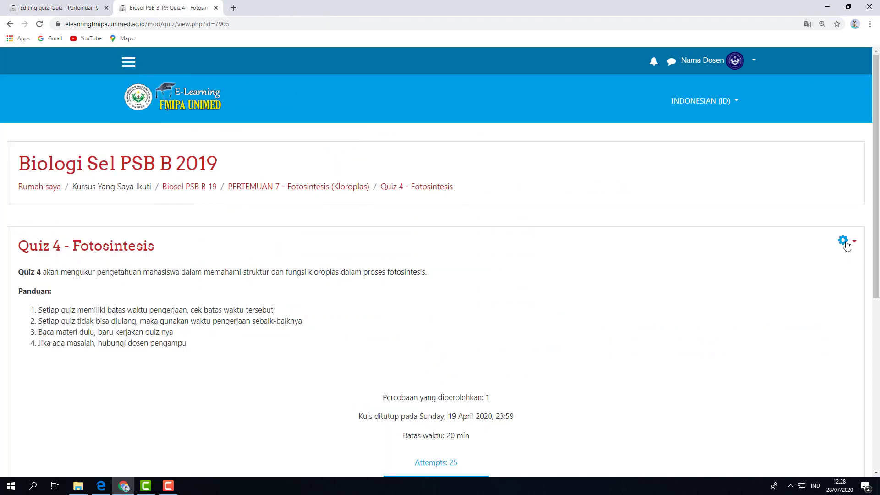
left_click(843, 241)
left_click(742, 308)
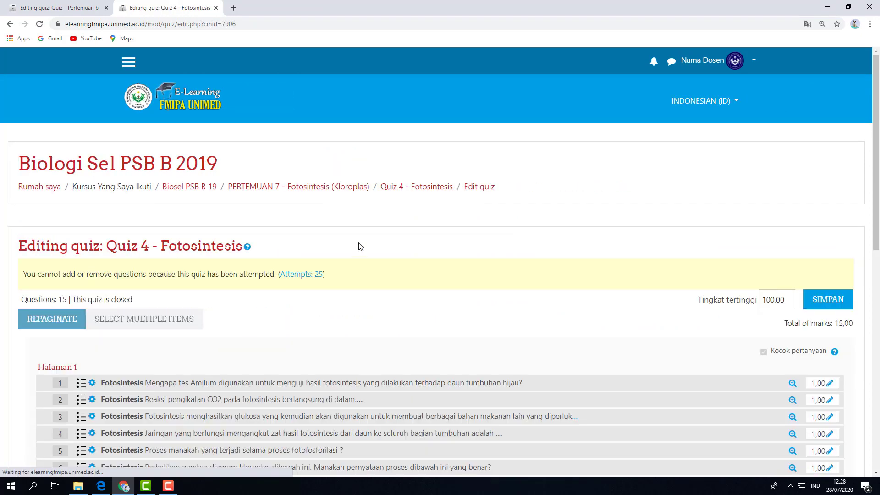
scroll(367, 236, "down", 5)
scroll(367, 237, "up", 3)
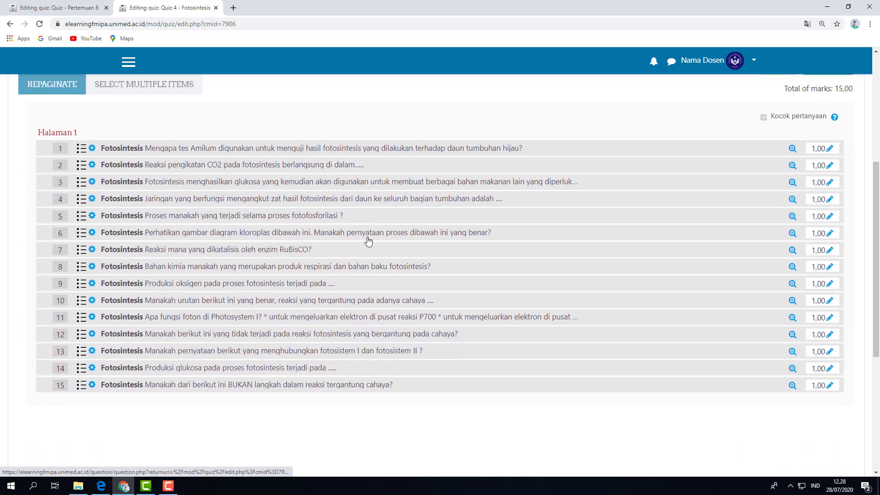
scroll(367, 239, "up", 3)
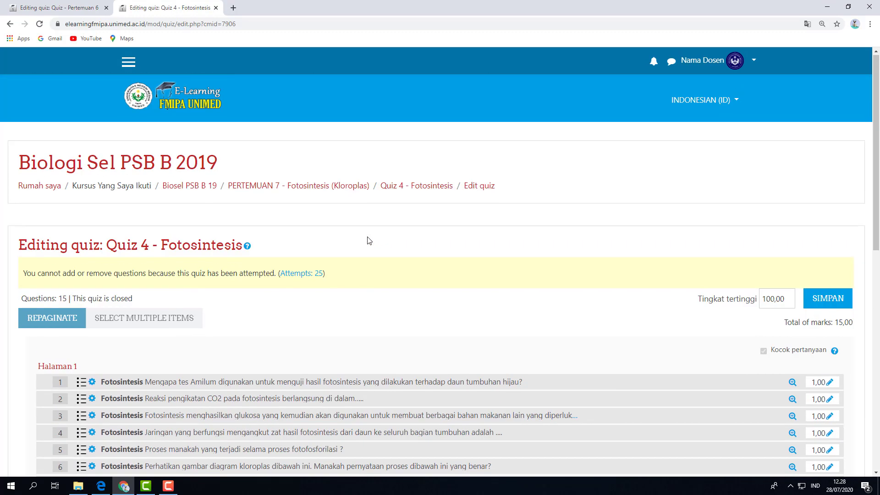
Step: Return to the Quiz 4 - Fotosintesis overview and start a preview attempt of the quiz
left_click(405, 190)
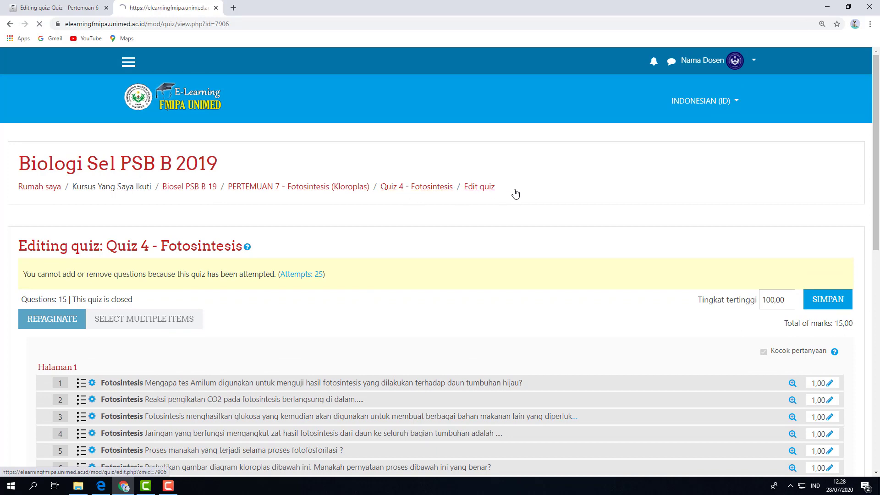
scroll(516, 194, "down", 3)
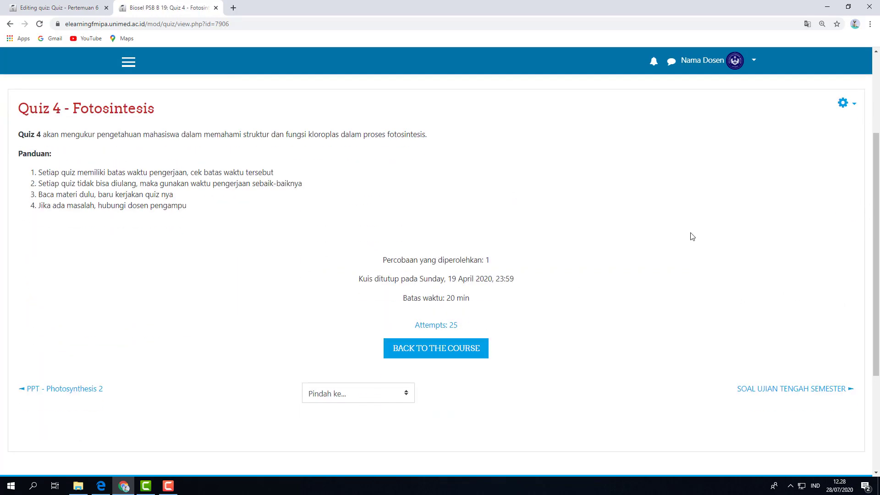
left_click(853, 104)
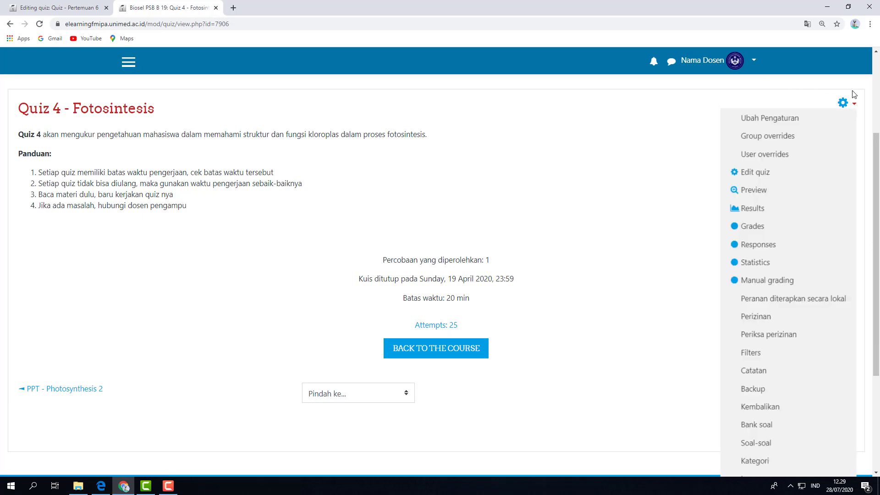
left_click(855, 104)
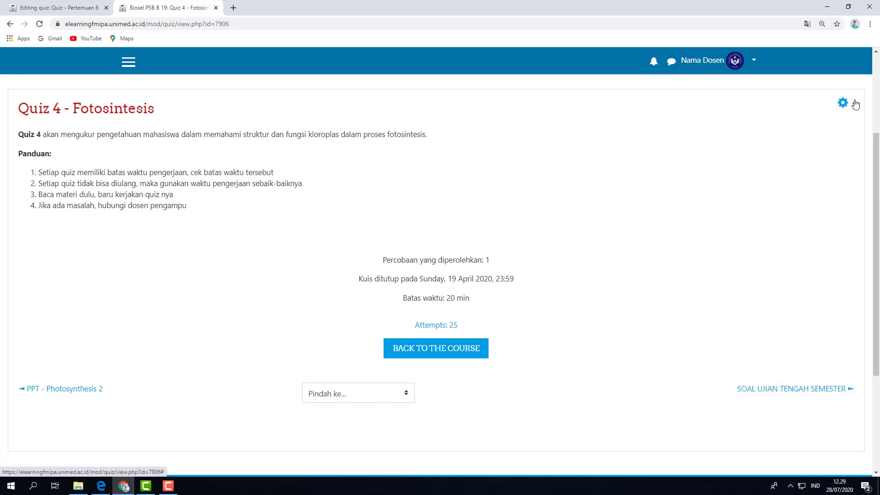
left_click(855, 104)
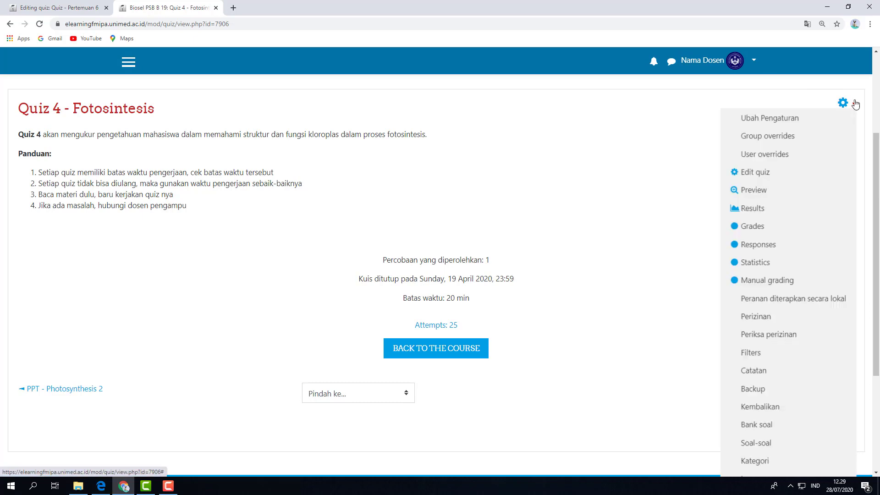
left_click(805, 190)
scroll(475, 204, "down", 2)
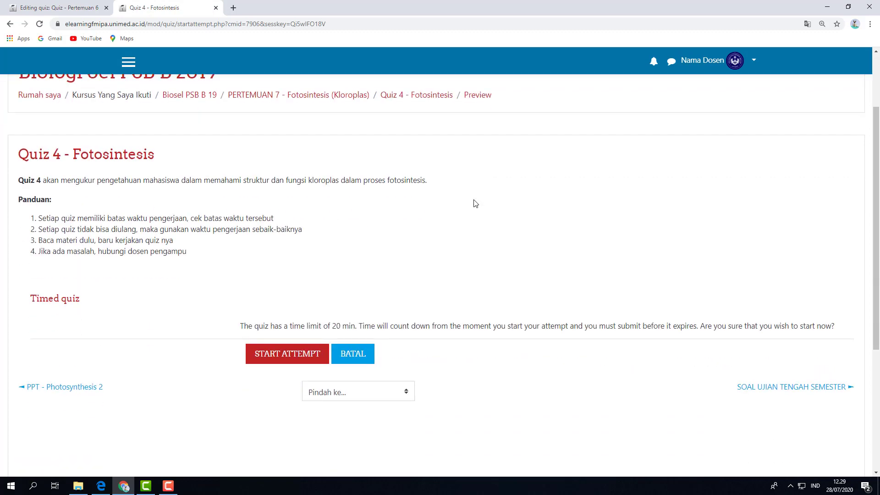
left_click(284, 357)
Step: Answer preview question 1 with option a, skip question 2, and answer question 3 with Klorofil, continuing to question 4
scroll(465, 236, "down", 2)
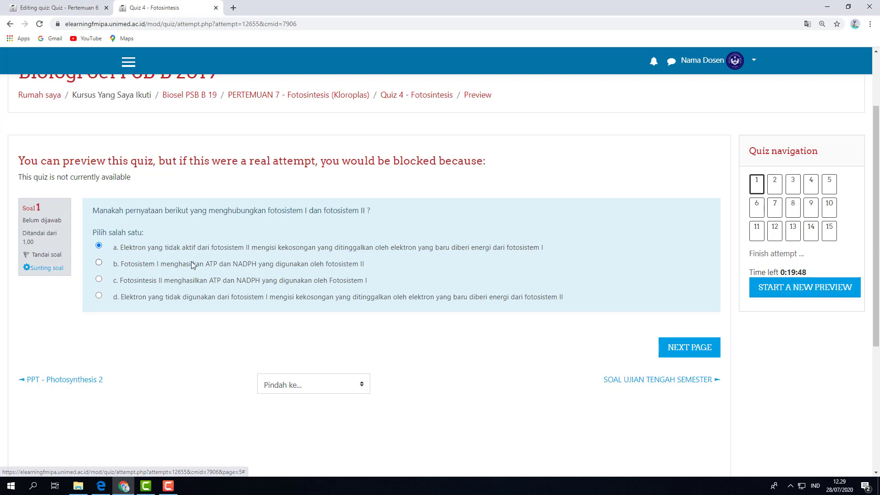
left_click(775, 183)
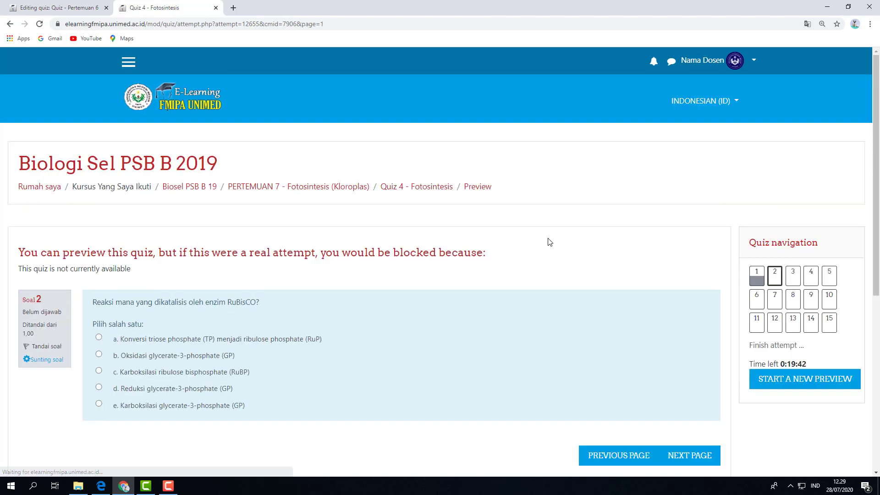
scroll(548, 240, "down", 3)
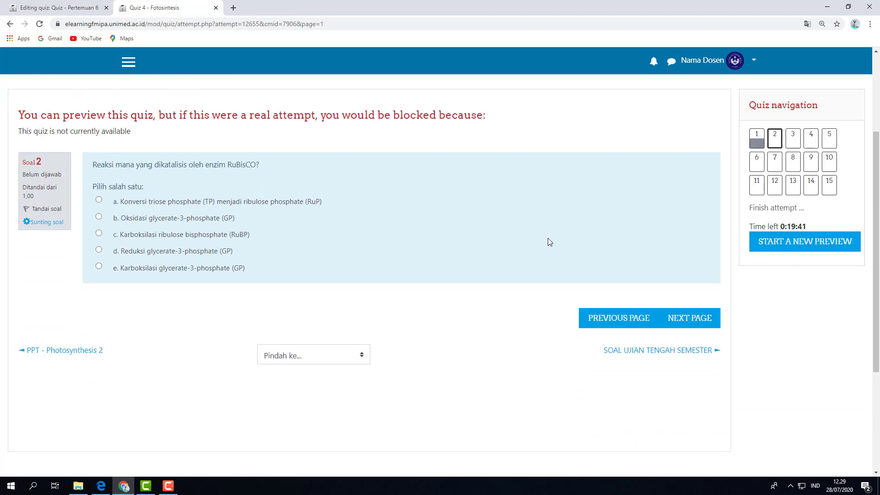
left_click(793, 142)
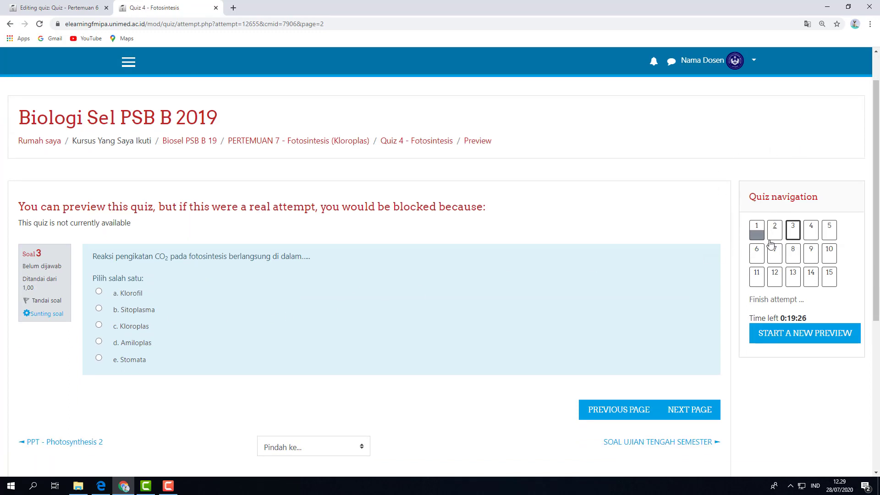
left_click(128, 296)
left_click(695, 413)
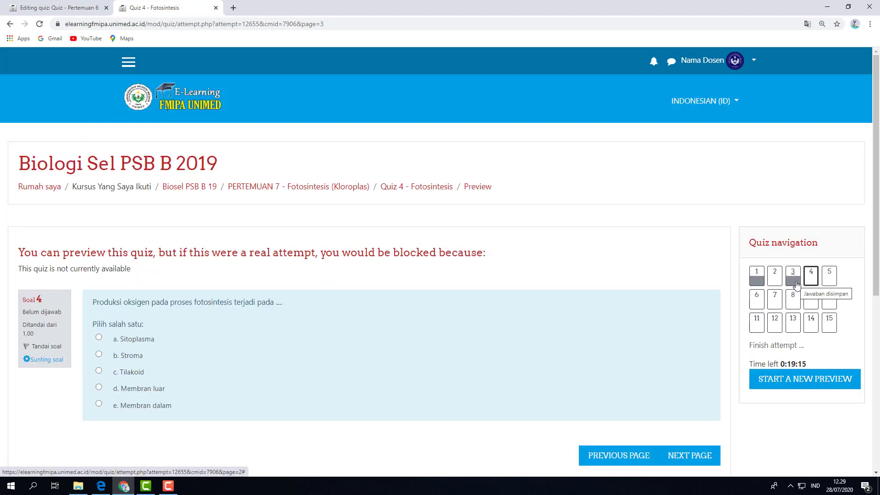
scroll(689, 259, "down", 2)
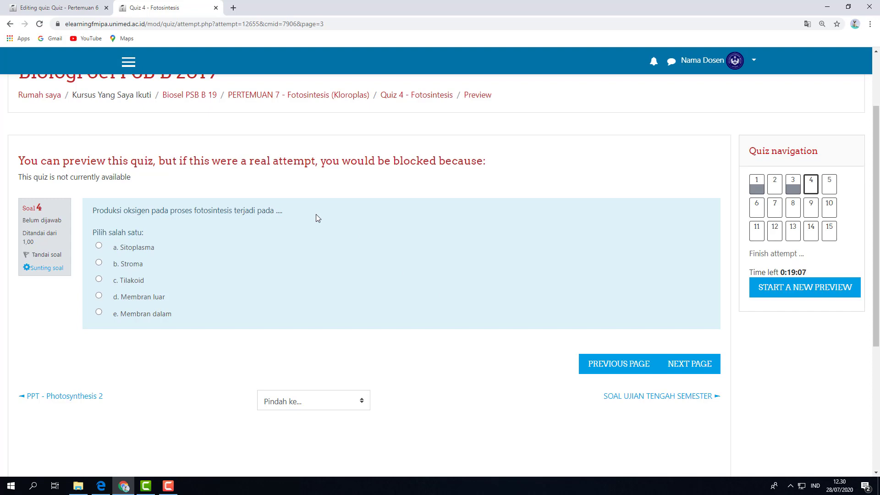
Step: Switch back to Quiz - Pertemuan 6 and open the course's Nilai grader report to look over the participants' grades
left_click(83, 8)
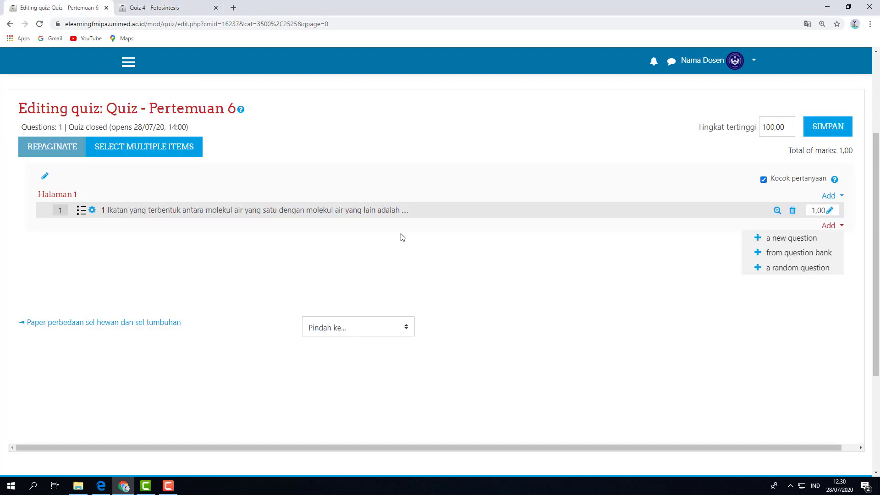
scroll(404, 243, "up", 2)
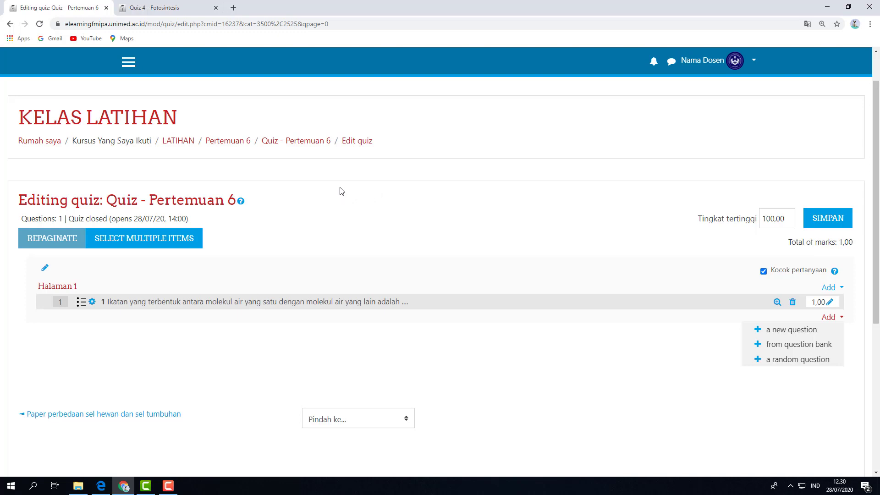
left_click(129, 62)
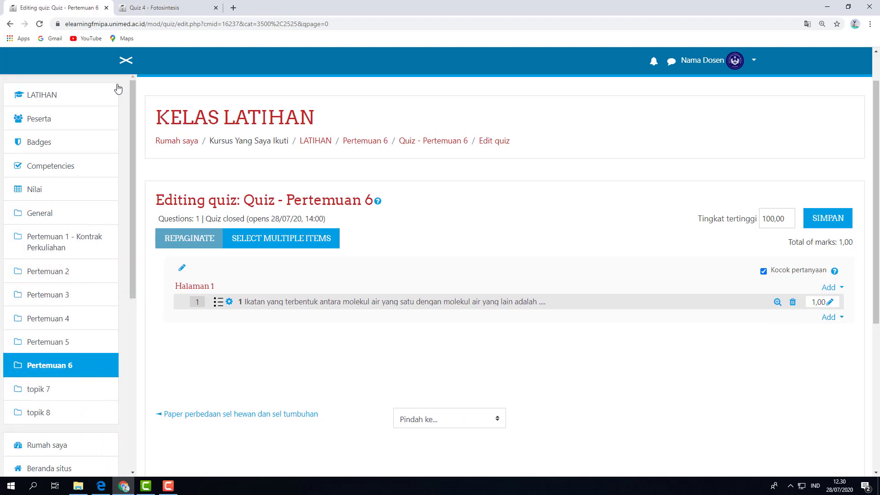
left_click(69, 192)
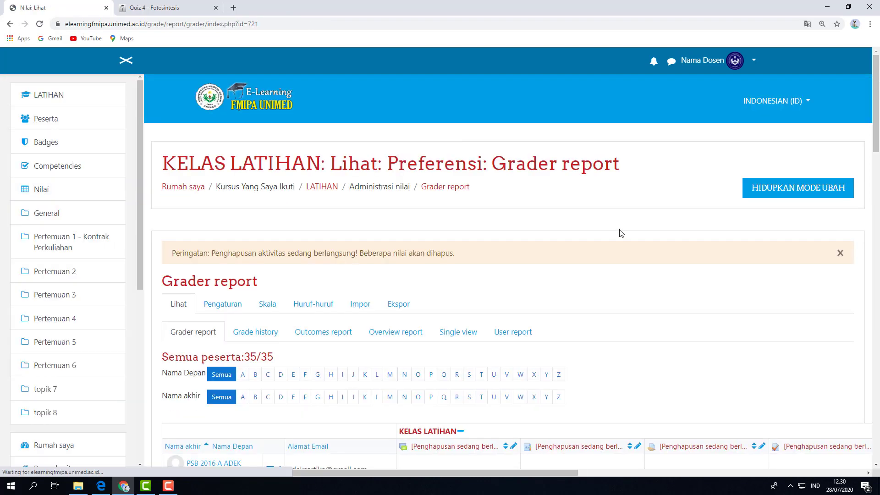
scroll(621, 235, "down", 3)
scroll(621, 235, "down", 3)
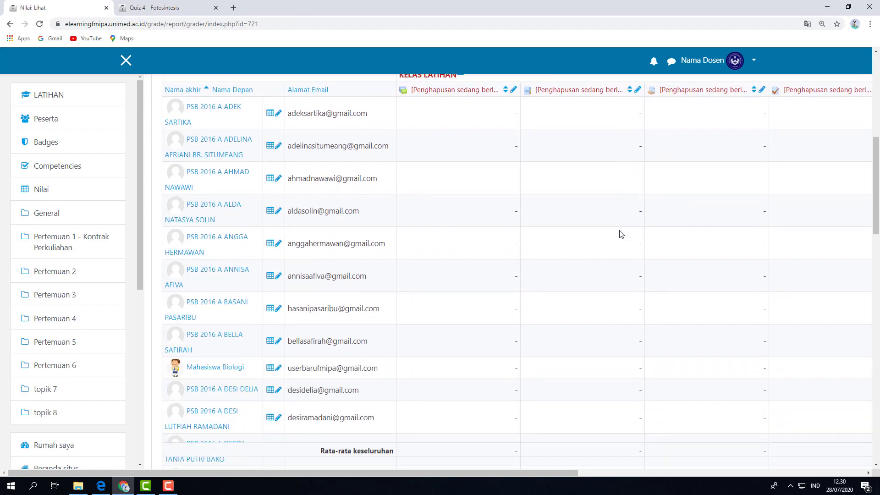
scroll(621, 235, "up", 2)
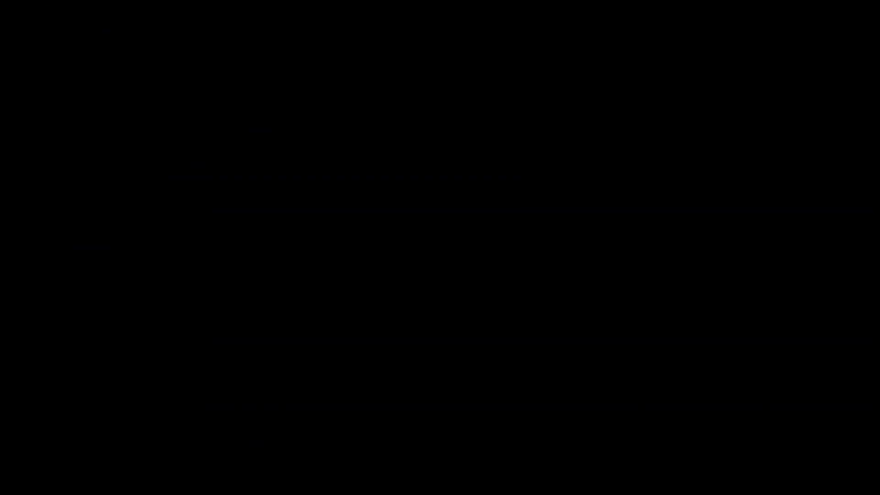